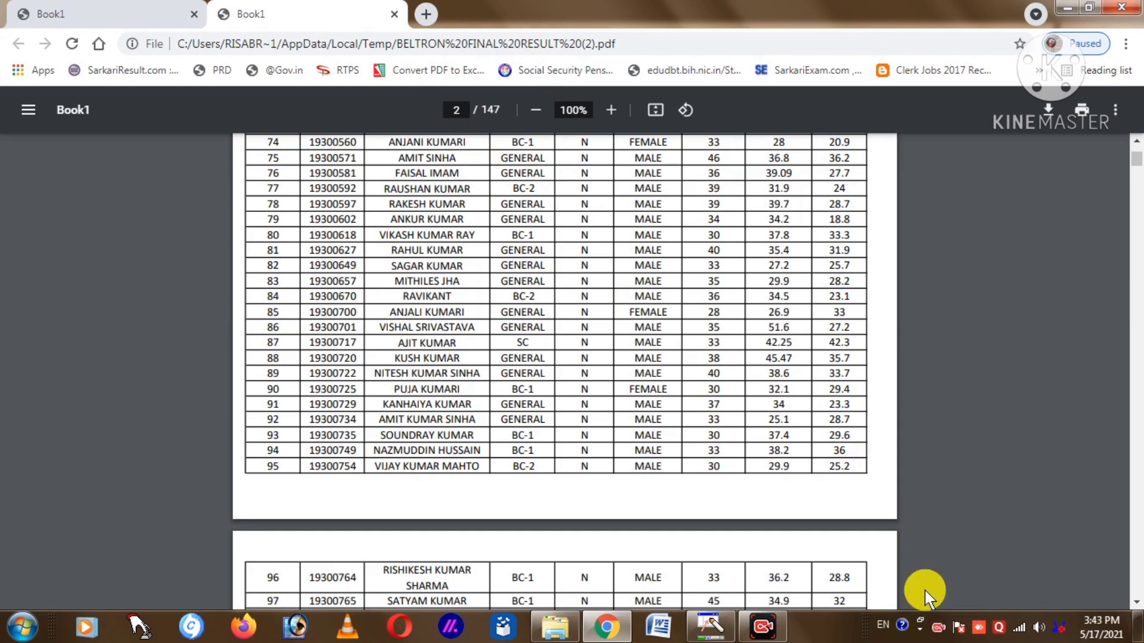
Step: Search for "ilovepdf" in a new browser tab and open the iLovePDF website from the results
{"action": "left_click", "coordinate": [425, 14]}
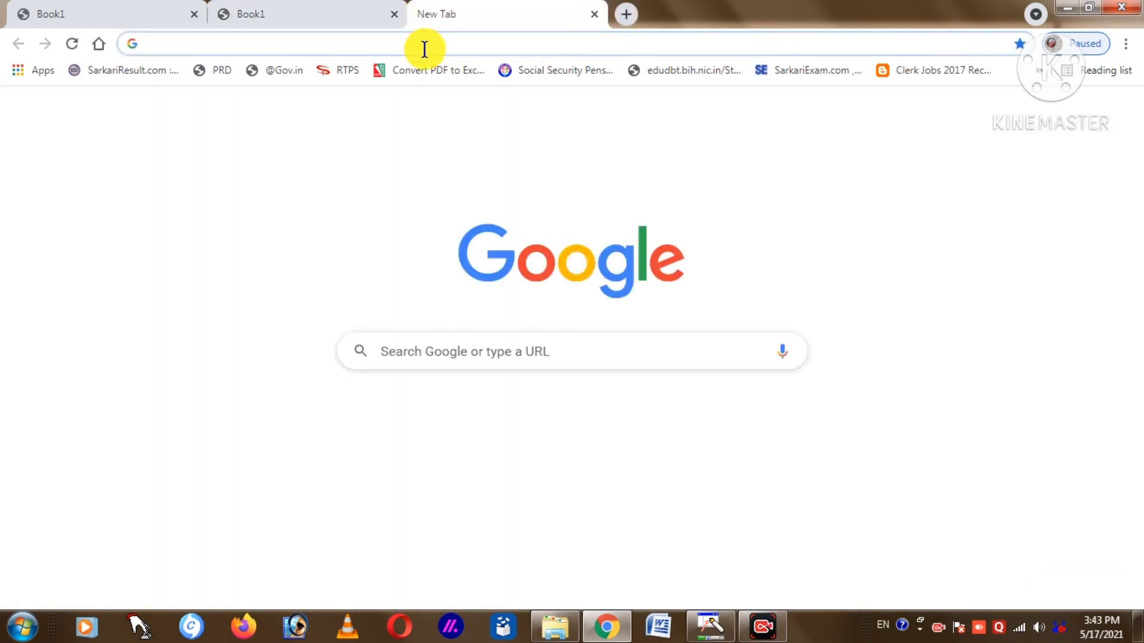
{"action": "left_click", "coordinate": [425, 48]}
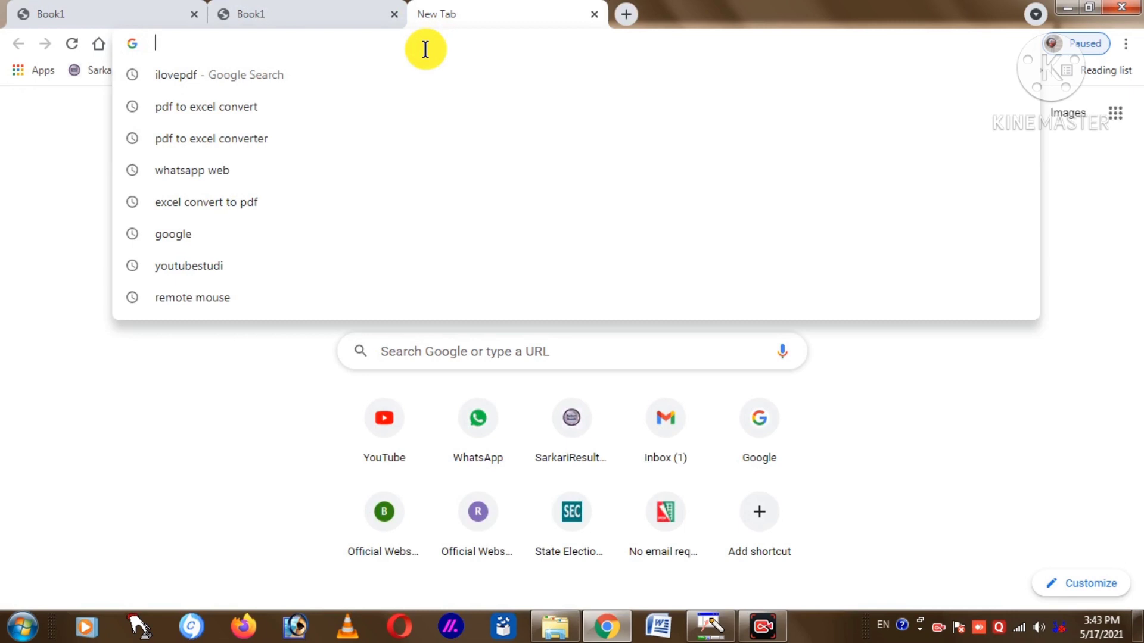
{"action": "type", "text": "ilove"}
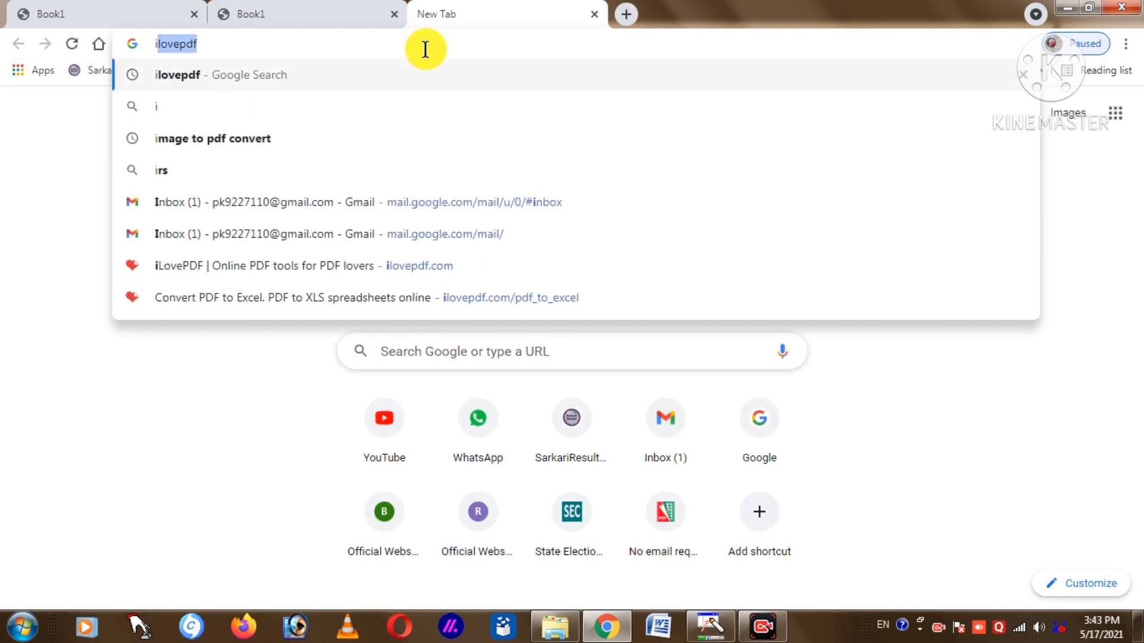
{"action": "type", "text": "pdf"}
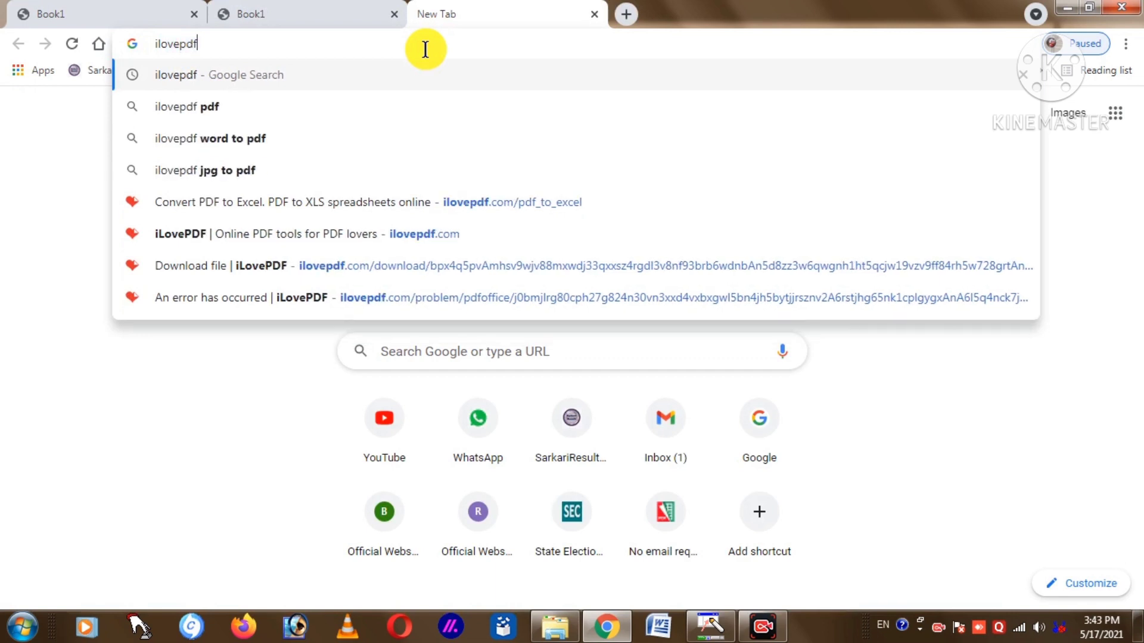
{"action": "key", "text": "Return"}
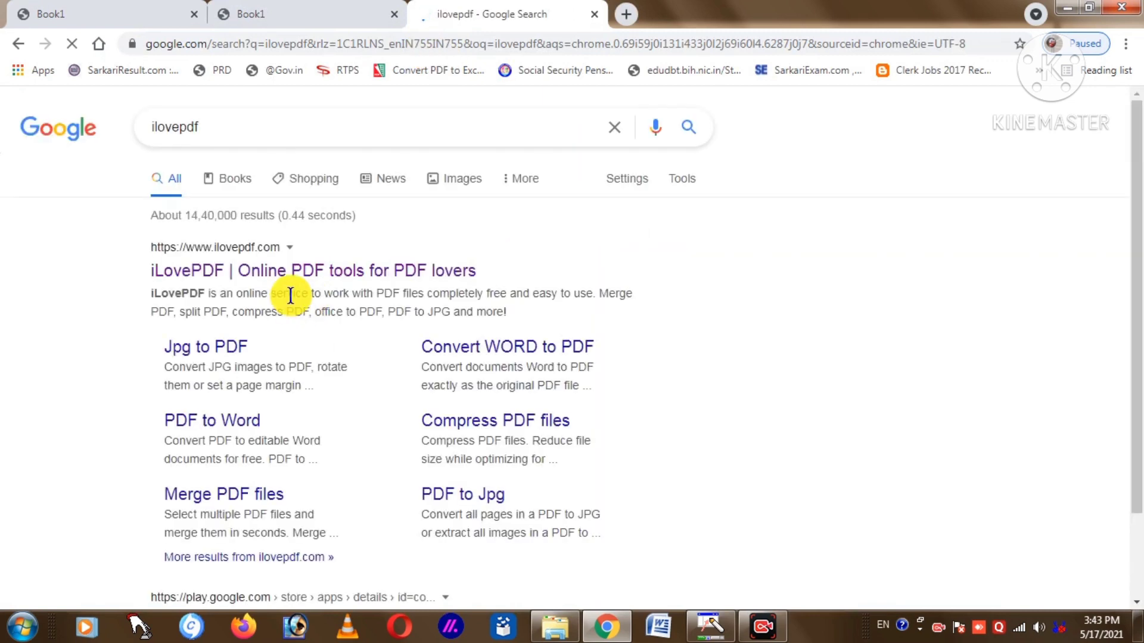
{"action": "left_click", "coordinate": [209, 286]}
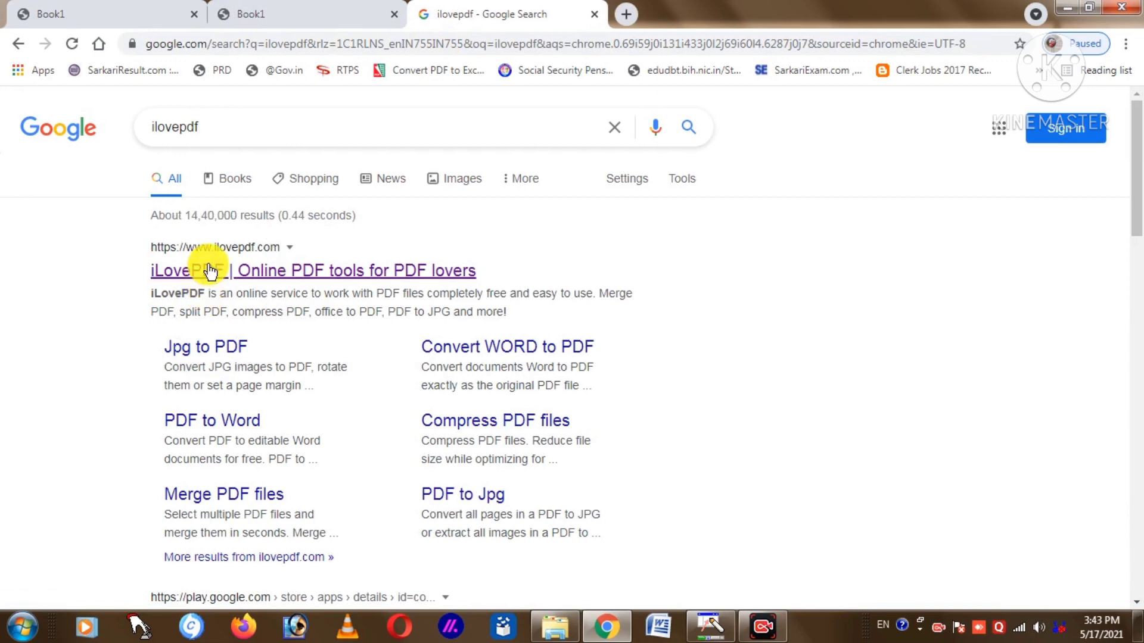
{"action": "left_click", "coordinate": [210, 270]}
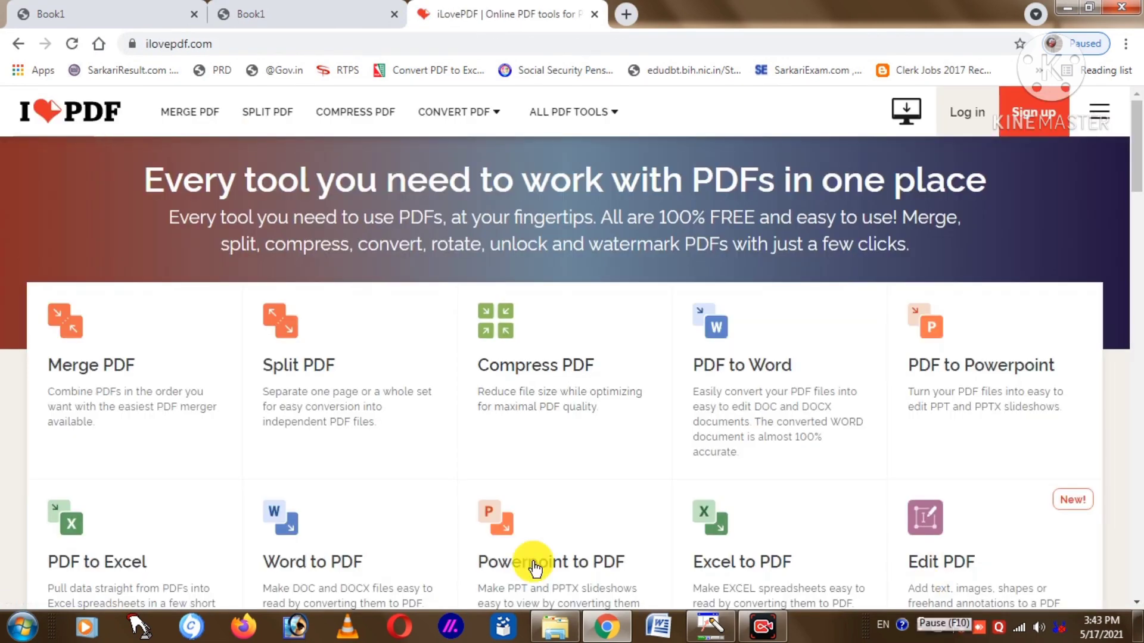
Step: Open iLovePDF's PDF to Excel converter and load BELTRON FINAL RESULT from the BELTRON RESULT folder
{"action": "scroll", "coordinate": [844, 424], "scroll_direction": "down", "scroll_amount": 1}
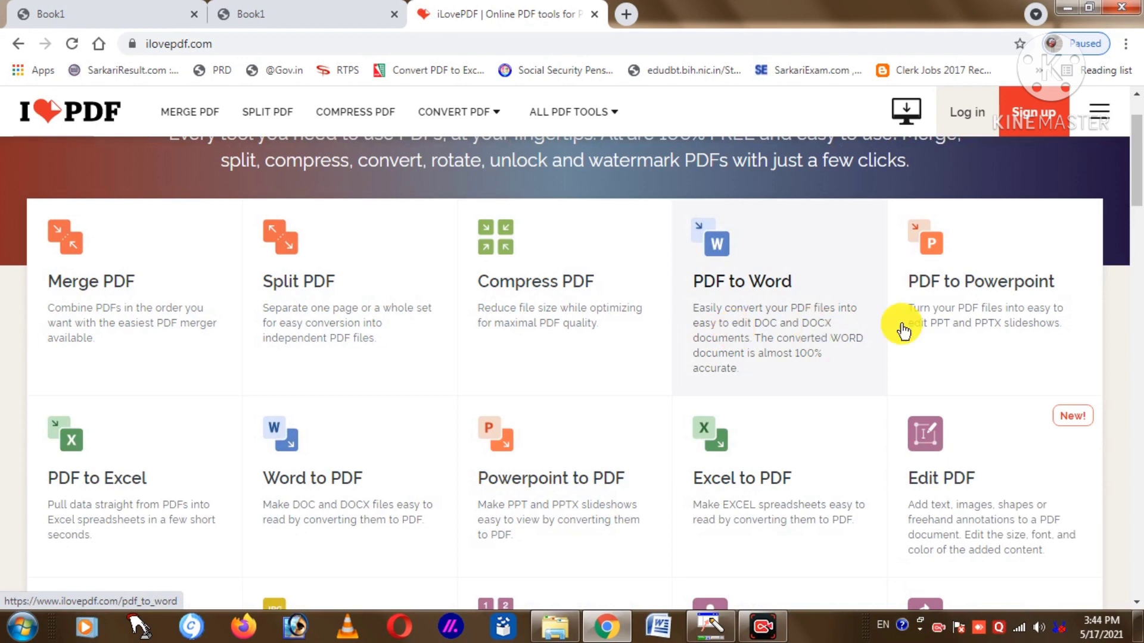
{"action": "left_click", "coordinate": [83, 492]}
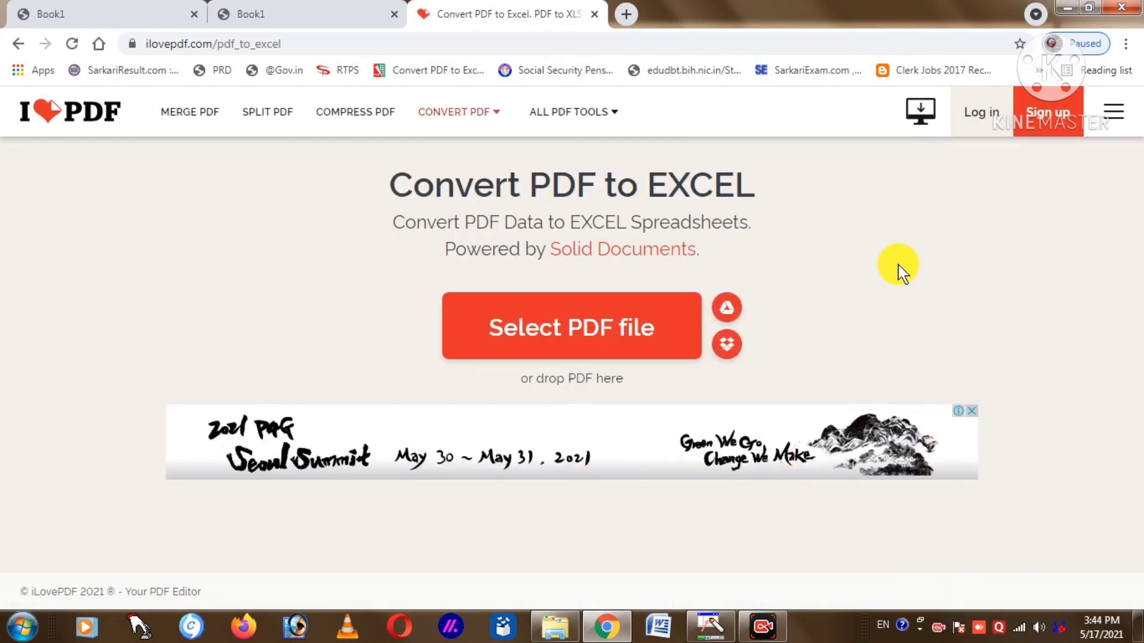
{"action": "left_click", "coordinate": [580, 333]}
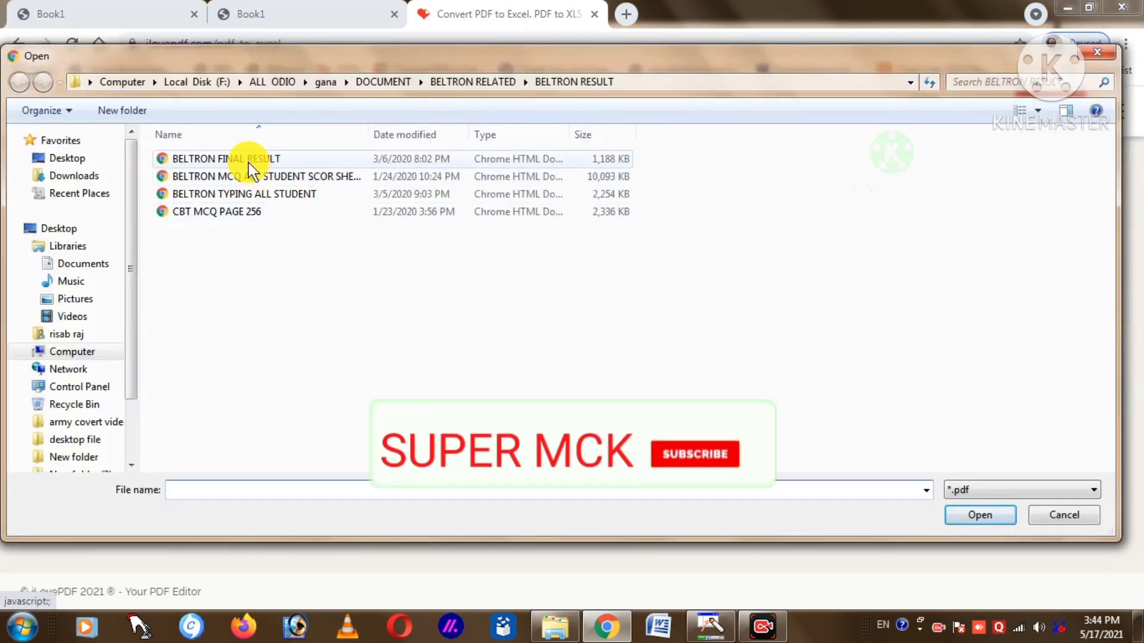
{"action": "left_click", "coordinate": [249, 162]}
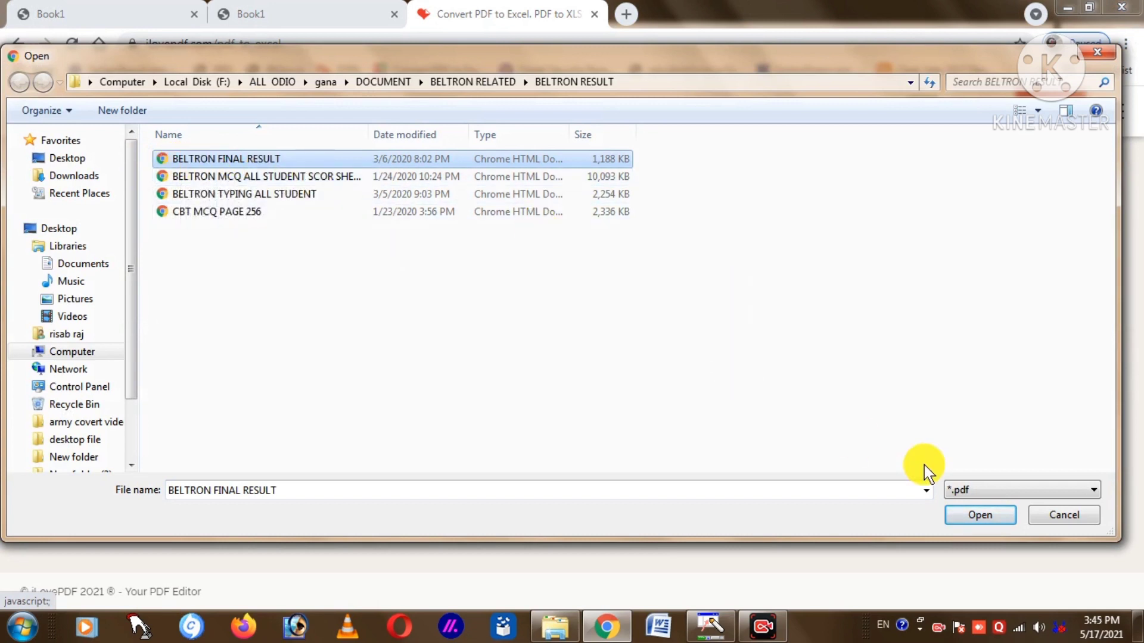
{"action": "left_click", "coordinate": [972, 516]}
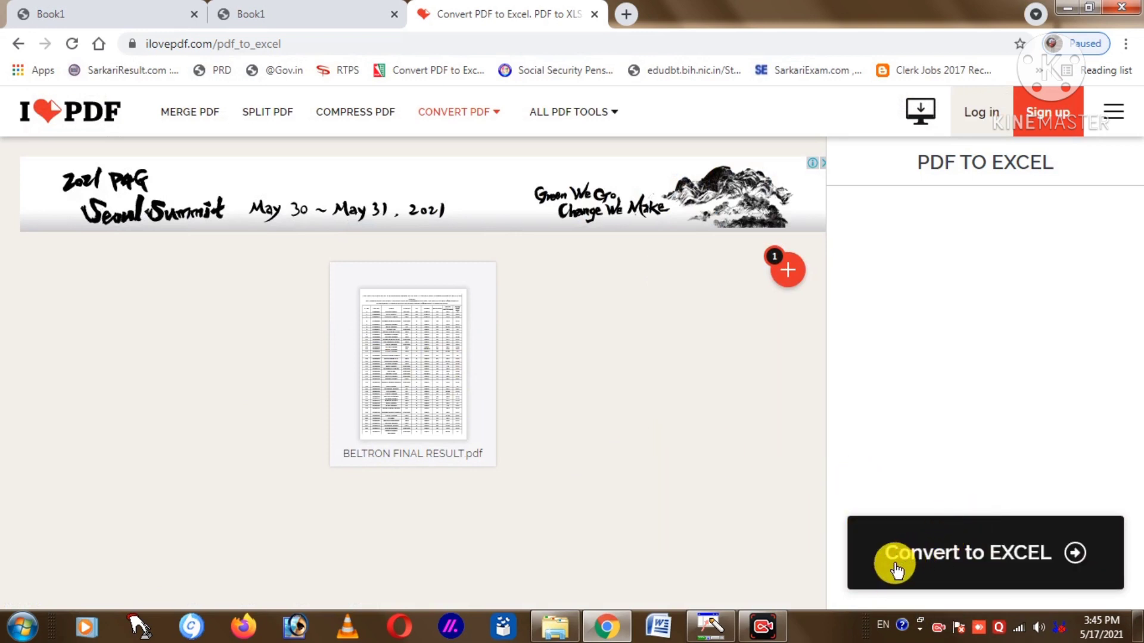
Step: Convert the loaded PDF to Excel and download the resulting spreadsheet
{"action": "left_click", "coordinate": [871, 574]}
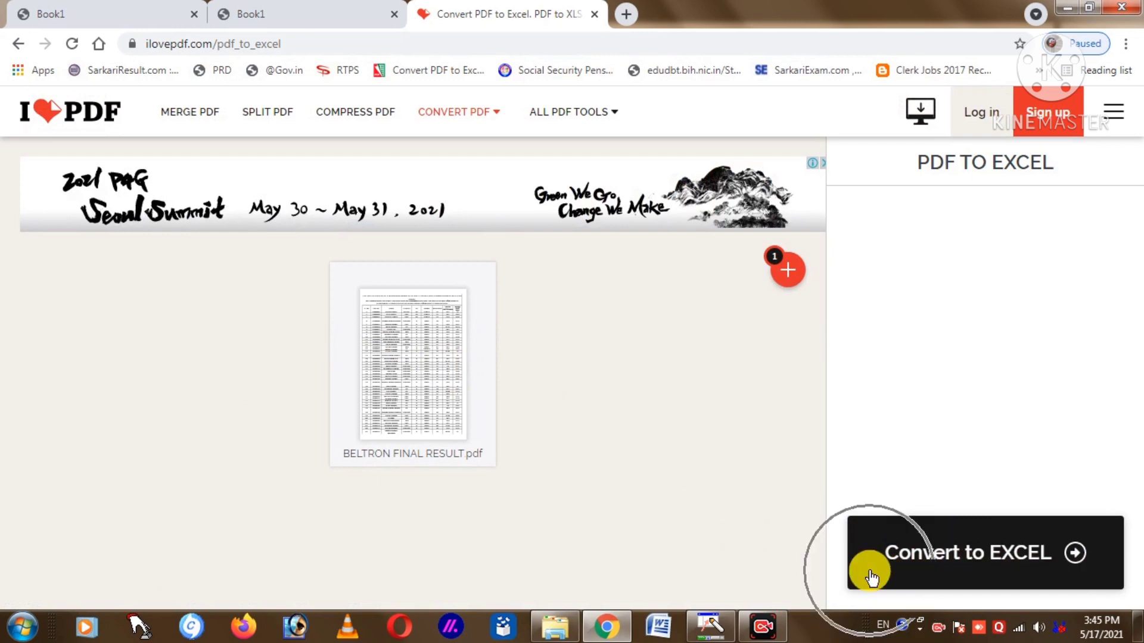
{"action": "left_click", "coordinate": [871, 575]}
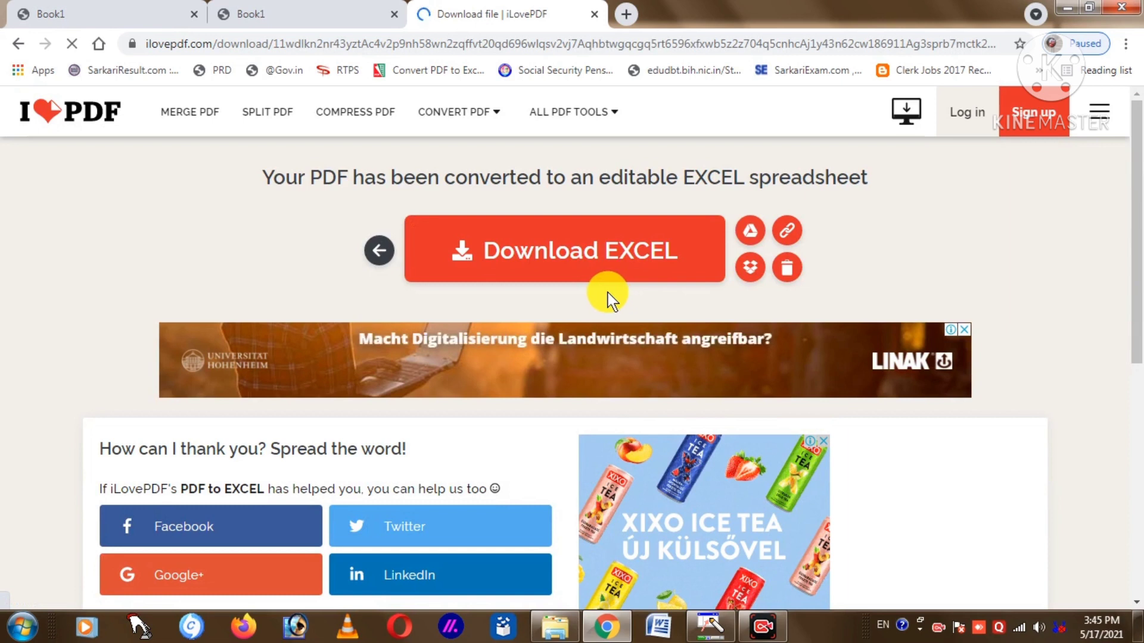
{"action": "left_click", "coordinate": [582, 250]}
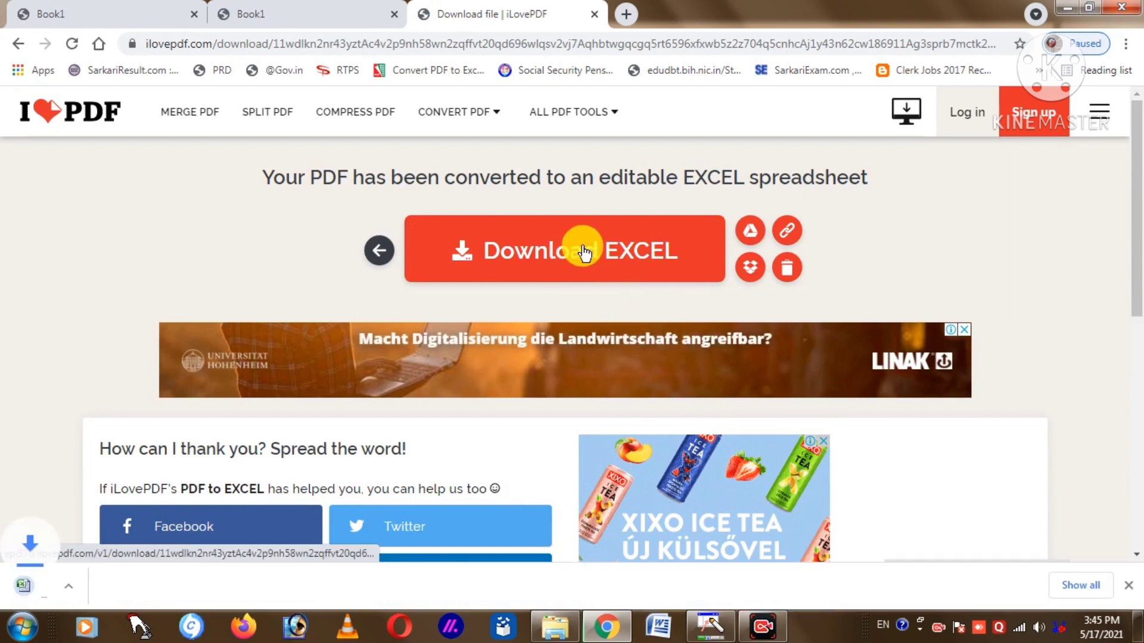
{"action": "left_click", "coordinate": [516, 256]}
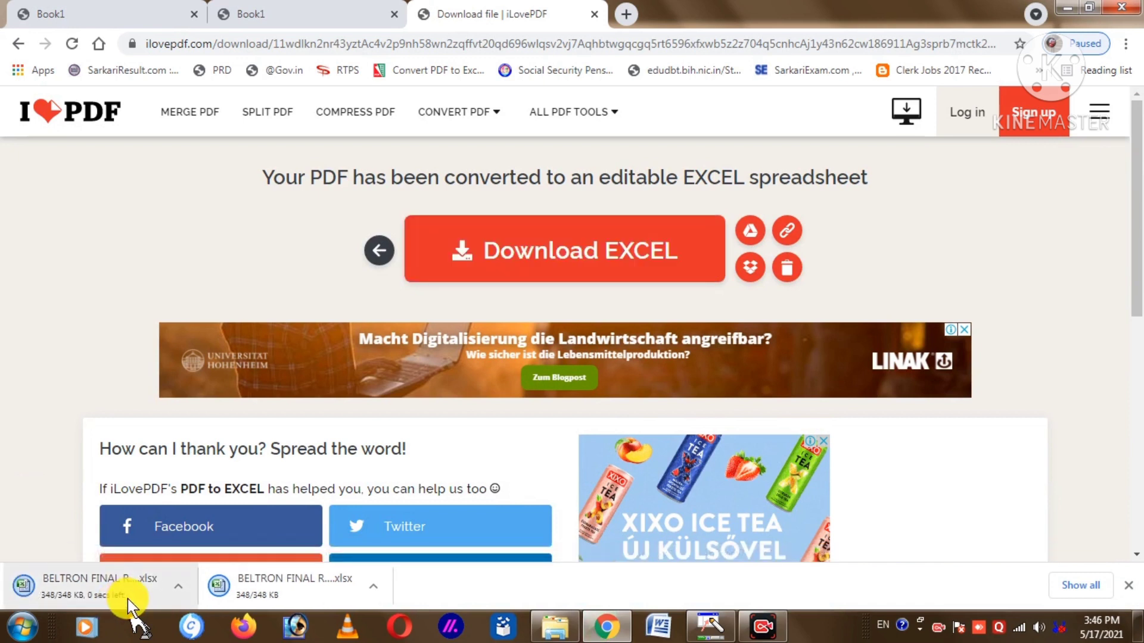
Step: Show the downloaded spreadsheet in its folder and cut the file BELTRON FINAL RESULT (1)
{"action": "left_click", "coordinate": [131, 594]}
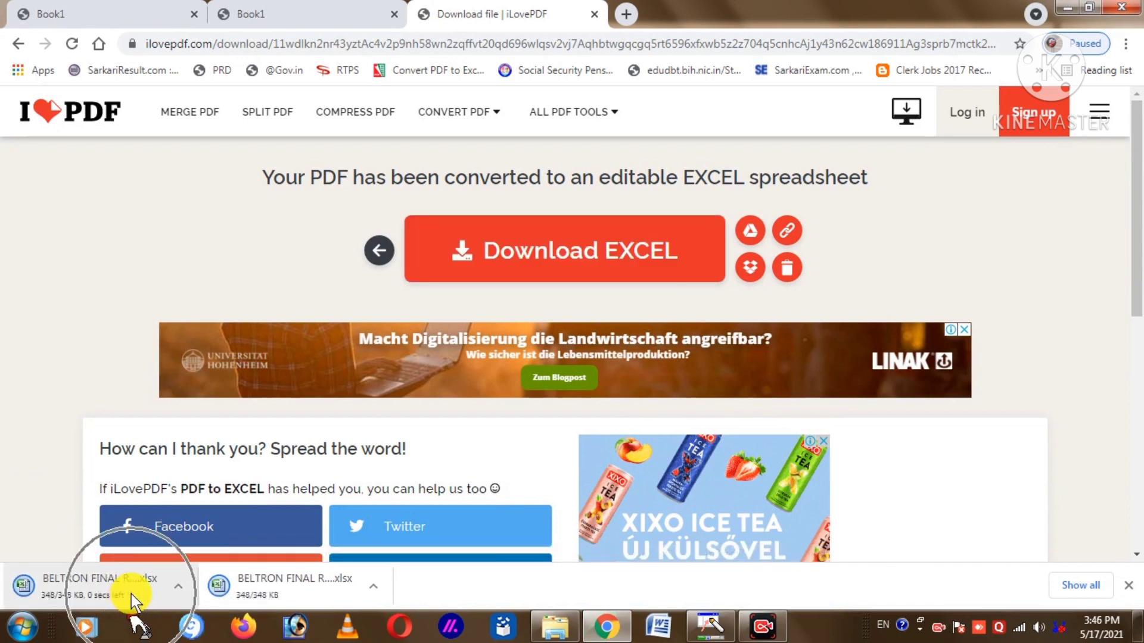
{"action": "left_click", "coordinate": [175, 589]}
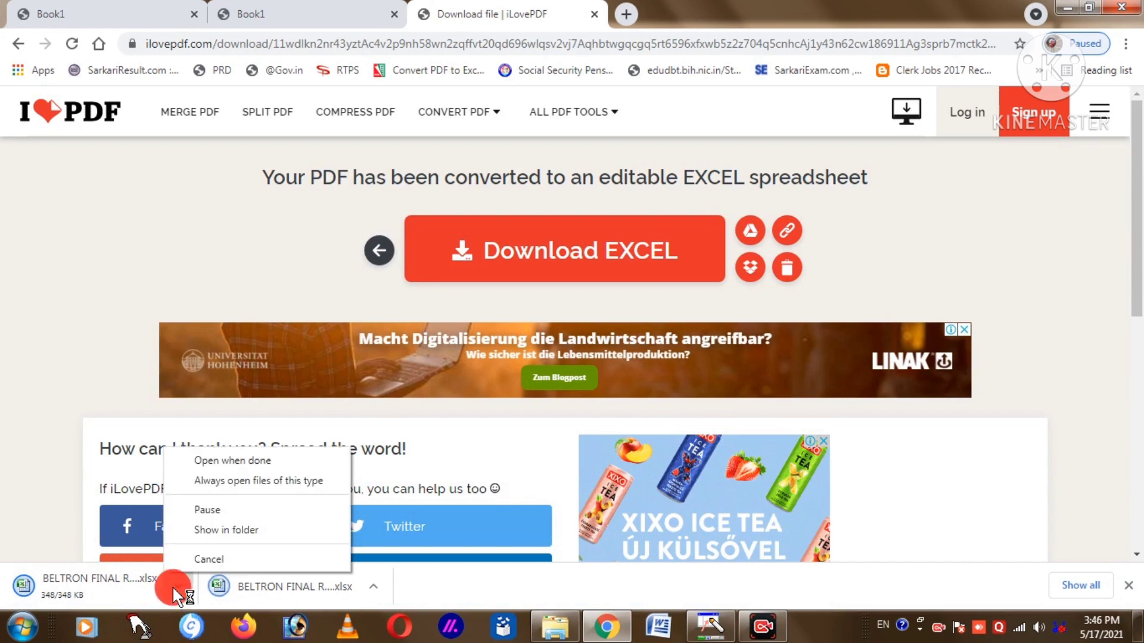
{"action": "left_click", "coordinate": [212, 530]}
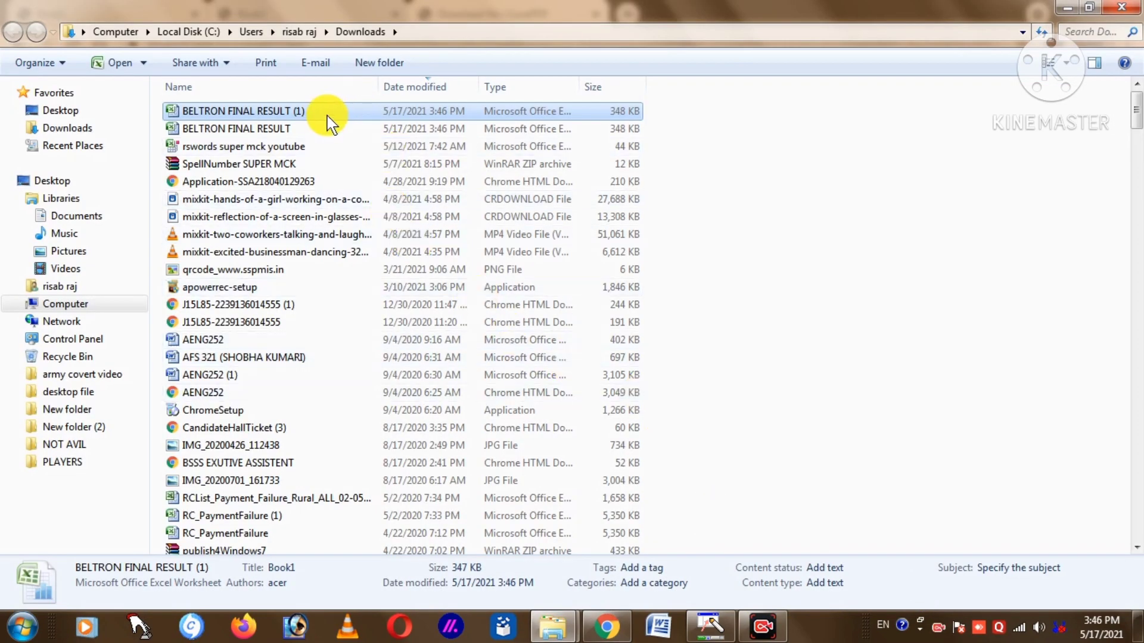
{"action": "left_click", "coordinate": [327, 119]}
{"action": "right_click", "coordinate": [283, 110]}
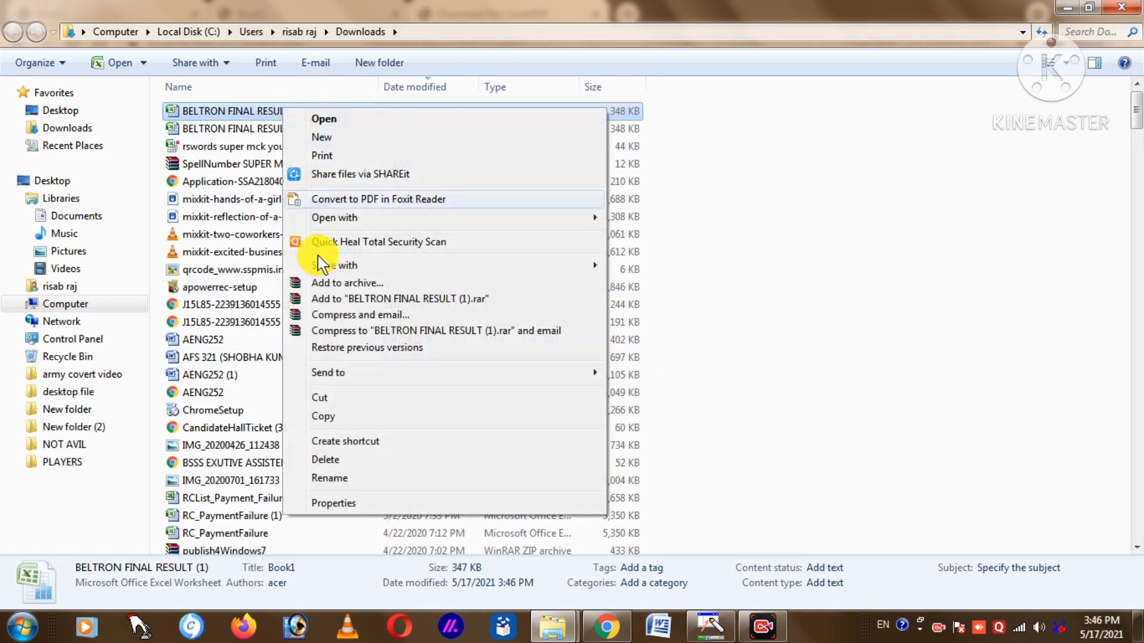
{"action": "left_click", "coordinate": [327, 398]}
Step: Minimize the open windows and paste the cut spreadsheet into New folder (2) on the desktop
{"action": "left_click", "coordinate": [1065, 7]}
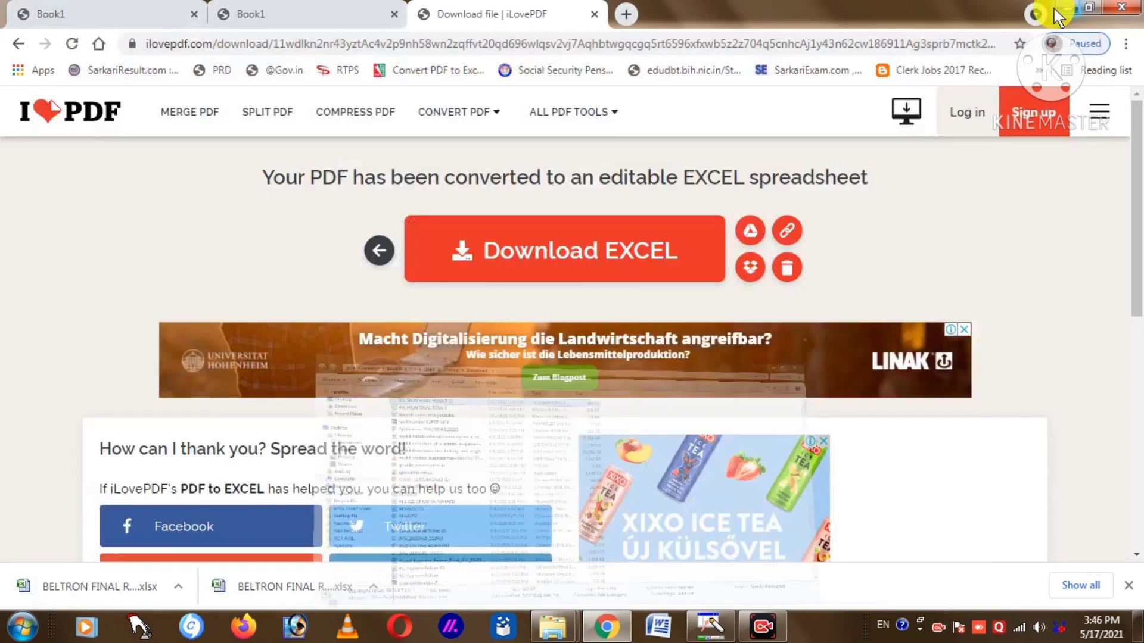
{"action": "left_click", "coordinate": [1057, 9]}
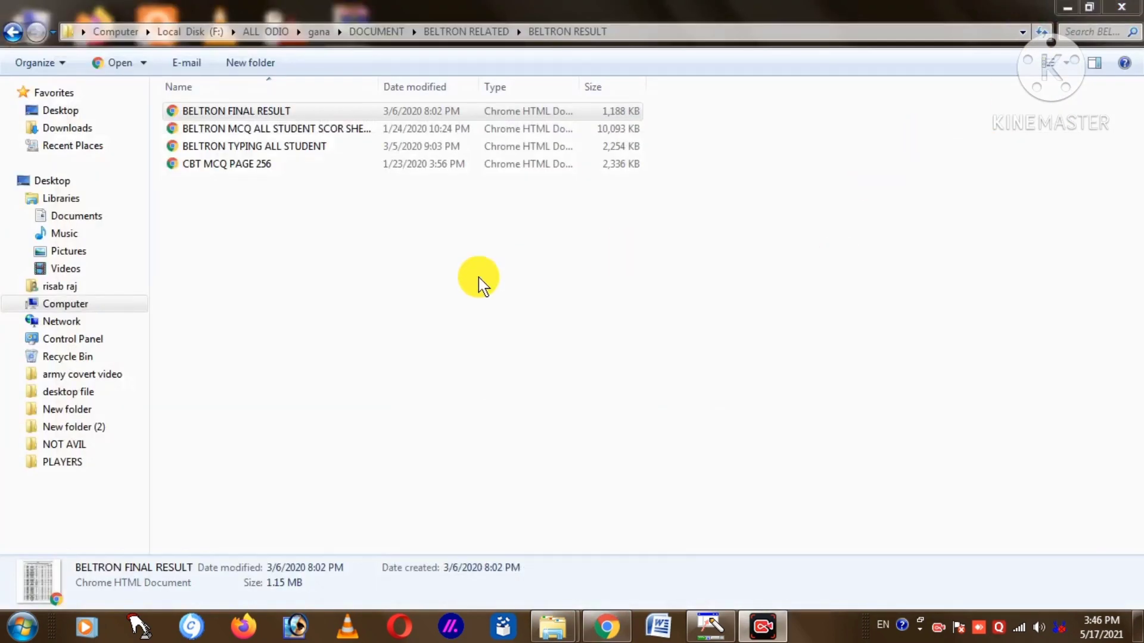
{"action": "left_click", "coordinate": [1065, 7]}
{"action": "right_click", "coordinate": [812, 277]}
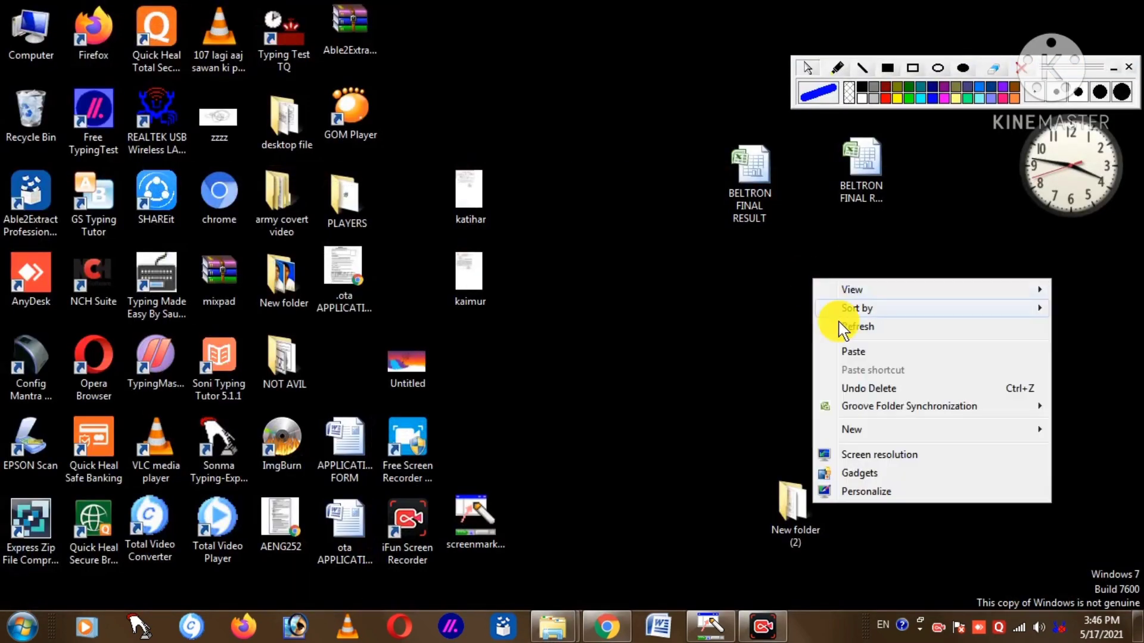
{"action": "left_click", "coordinate": [794, 504]}
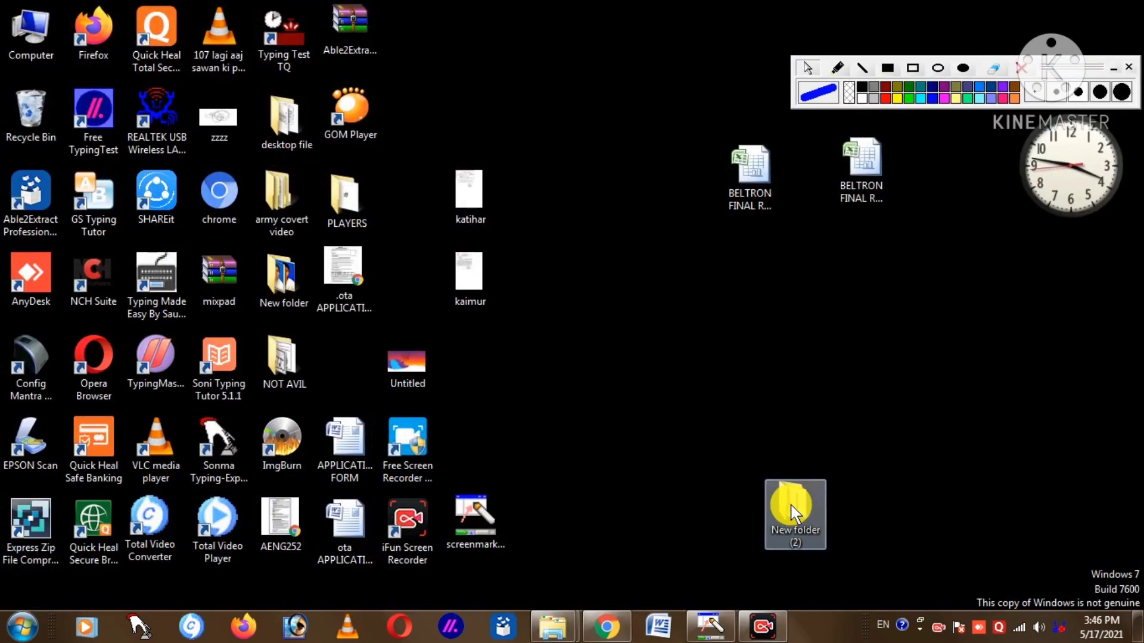
{"action": "double_click", "coordinate": [791, 503]}
{"action": "right_click", "coordinate": [555, 371]}
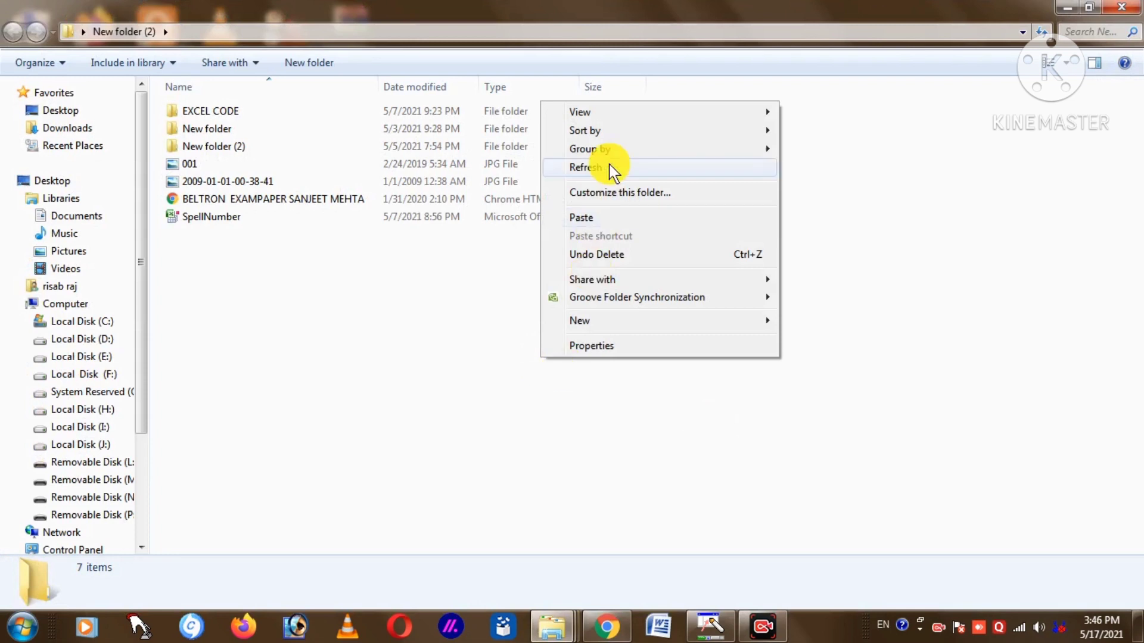
{"action": "left_click", "coordinate": [613, 219]}
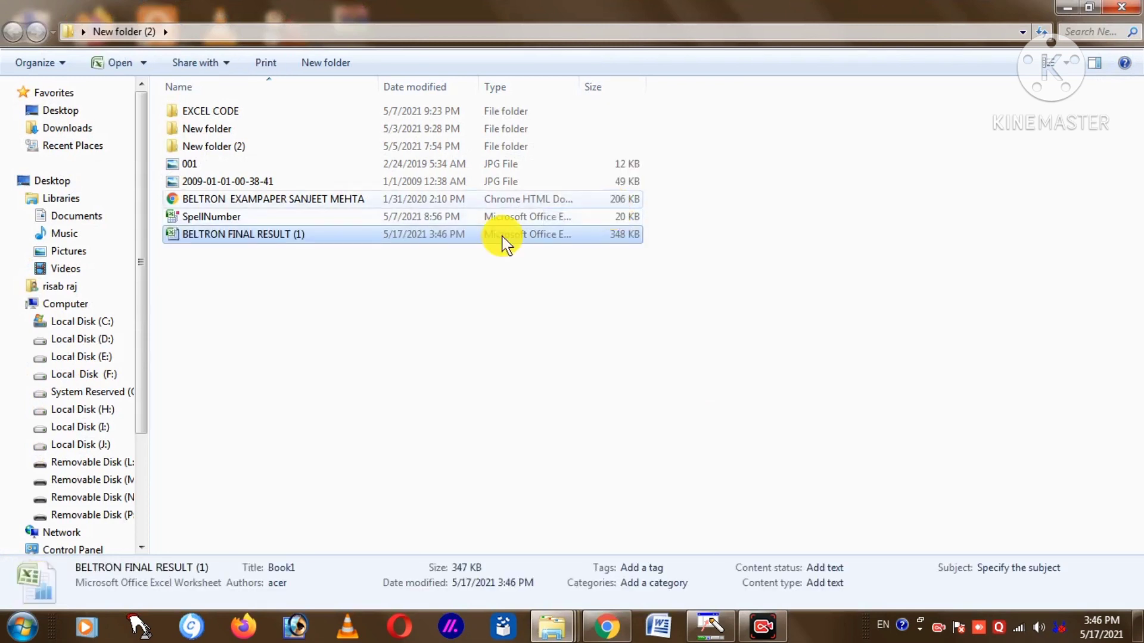
Step: Open the BELTRON FINAL RESULT (1) workbook from New folder (2) in Microsoft Excel
{"action": "left_click", "coordinate": [394, 352]}
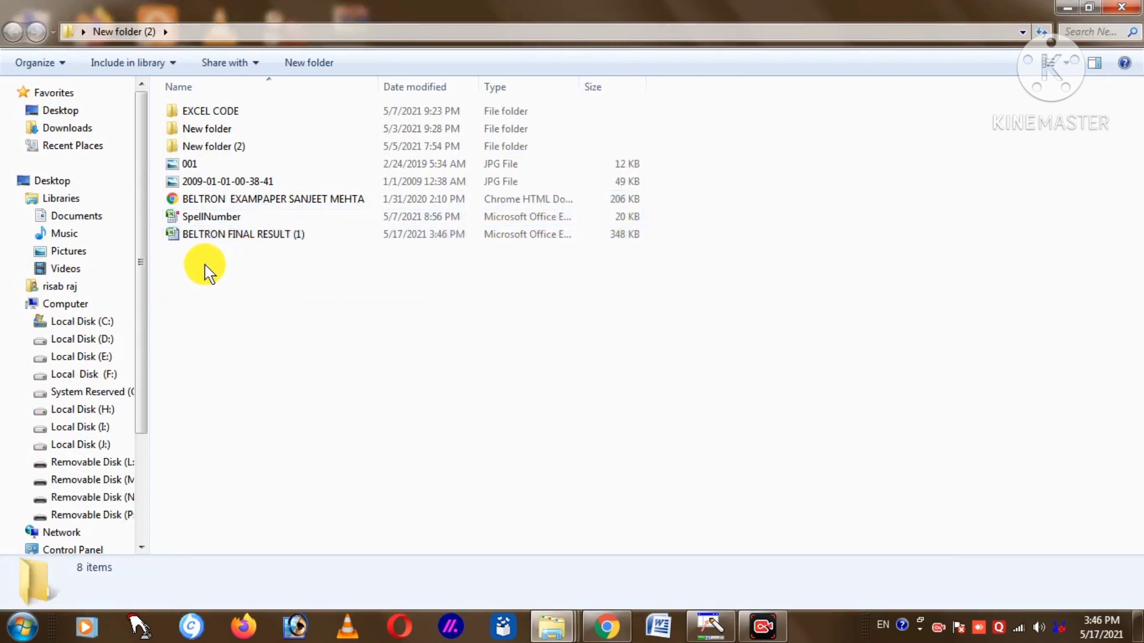
{"action": "left_click", "coordinate": [226, 235]}
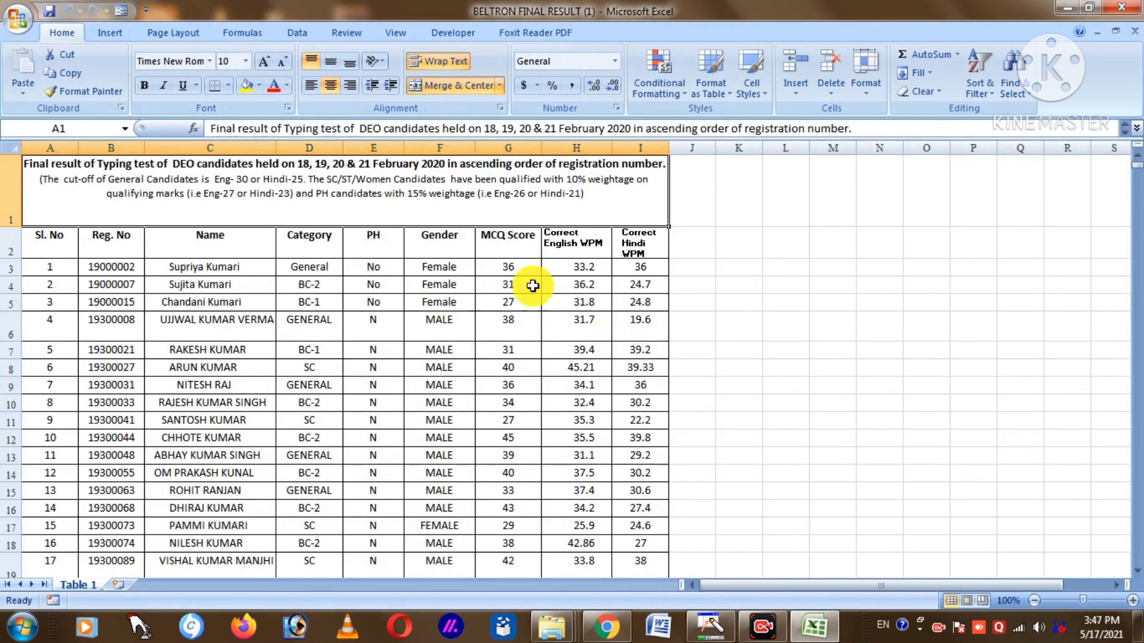
Step: Examine the converted candidate rows in the Table 1 sheet, from the first entries down past row 6650
{"action": "scroll", "coordinate": [534, 324], "scroll_direction": "down", "scroll_amount": 14}
{"action": "scroll", "coordinate": [536, 325], "scroll_direction": "up", "scroll_amount": 4}
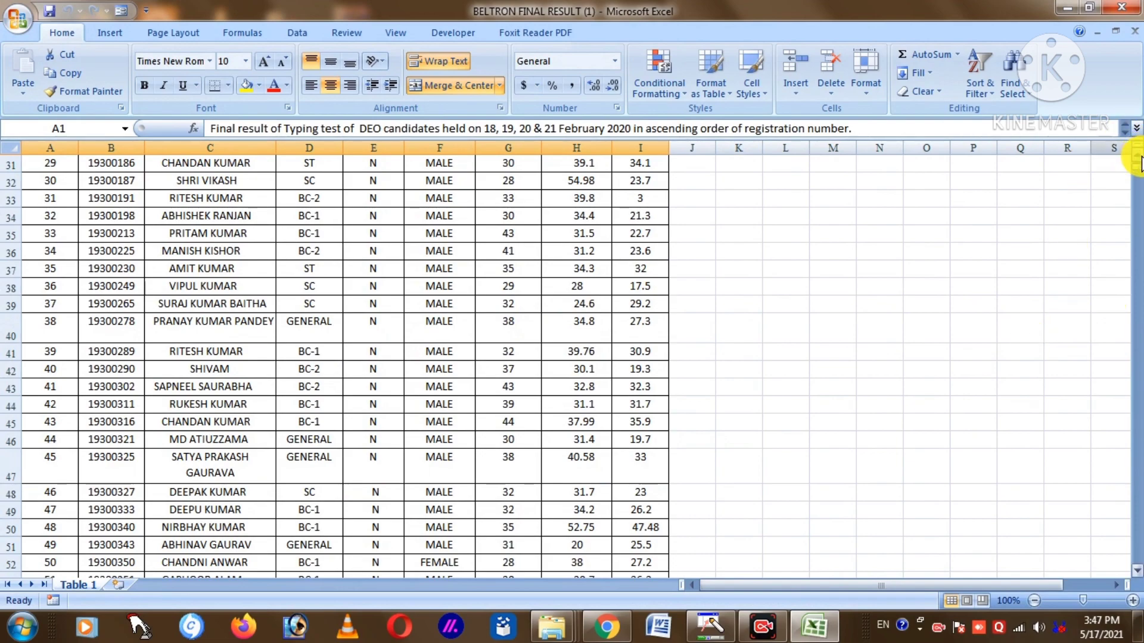
{"action": "left_click", "coordinate": [1137, 173]}
{"action": "left_click_drag", "start_coordinate": [1137, 173], "coordinate": [1125, 472]}
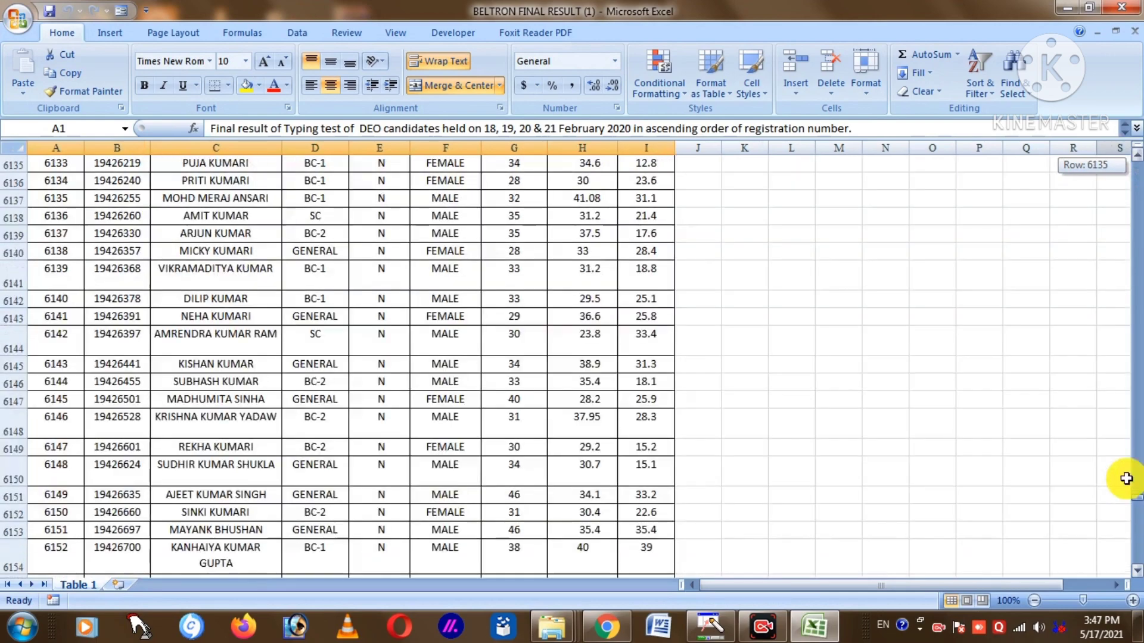
{"action": "scroll", "coordinate": [586, 460], "scroll_direction": "down", "scroll_amount": 20}
{"action": "scroll", "coordinate": [586, 460], "scroll_direction": "down", "scroll_amount": 20}
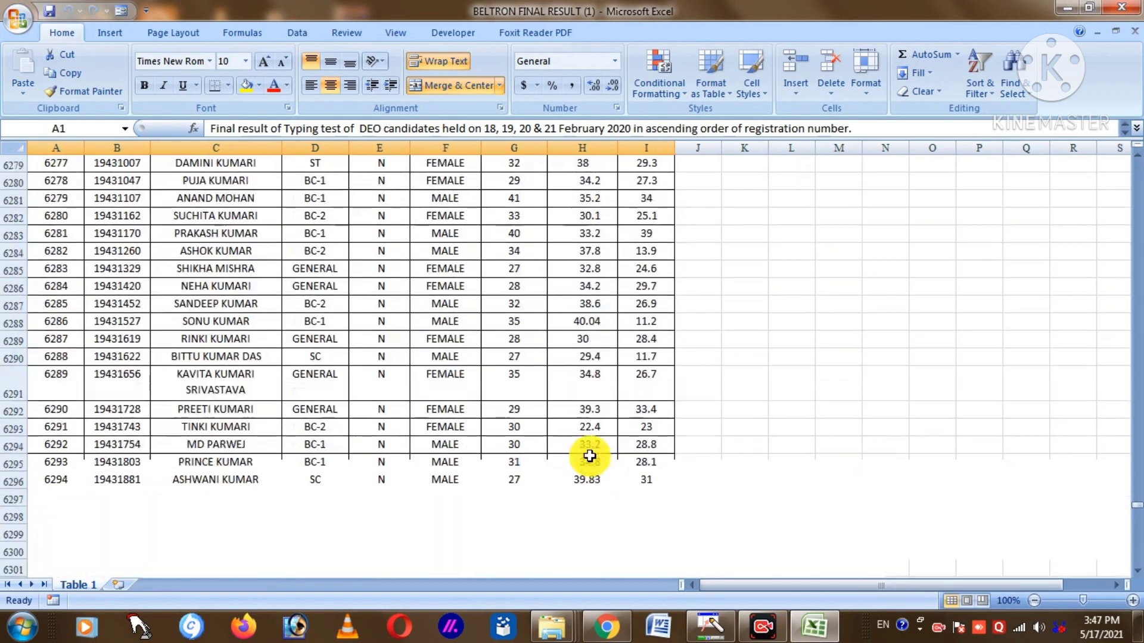
{"action": "scroll", "coordinate": [601, 454], "scroll_direction": "down", "scroll_amount": 14}
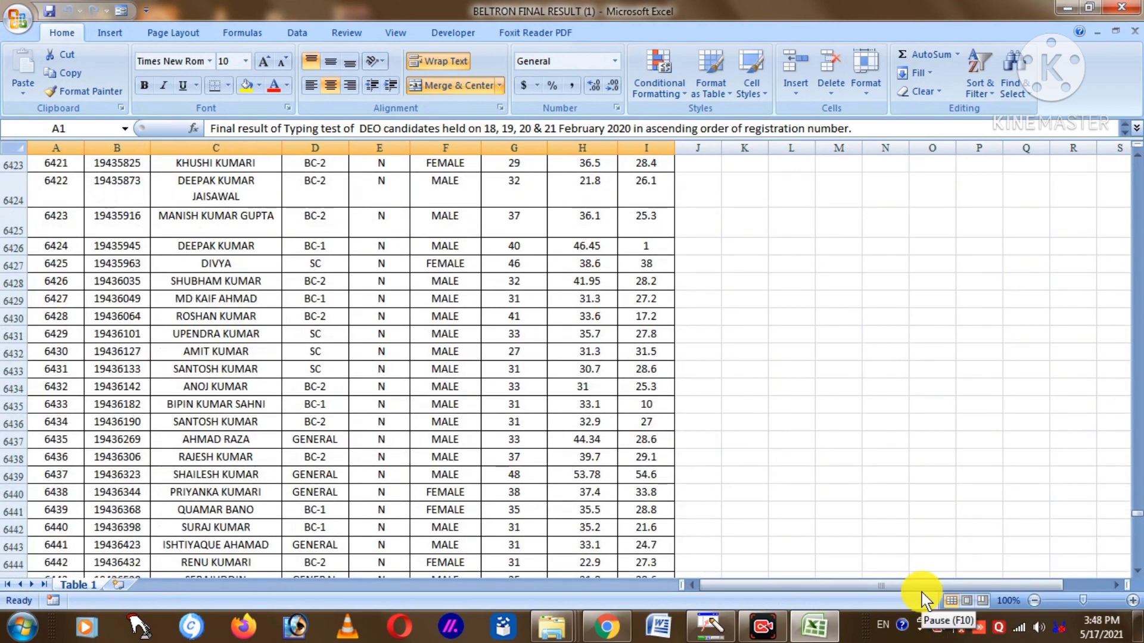
{"action": "left_click", "coordinate": [742, 352]}
{"action": "scroll", "coordinate": [754, 352], "scroll_direction": "down", "scroll_amount": 20}
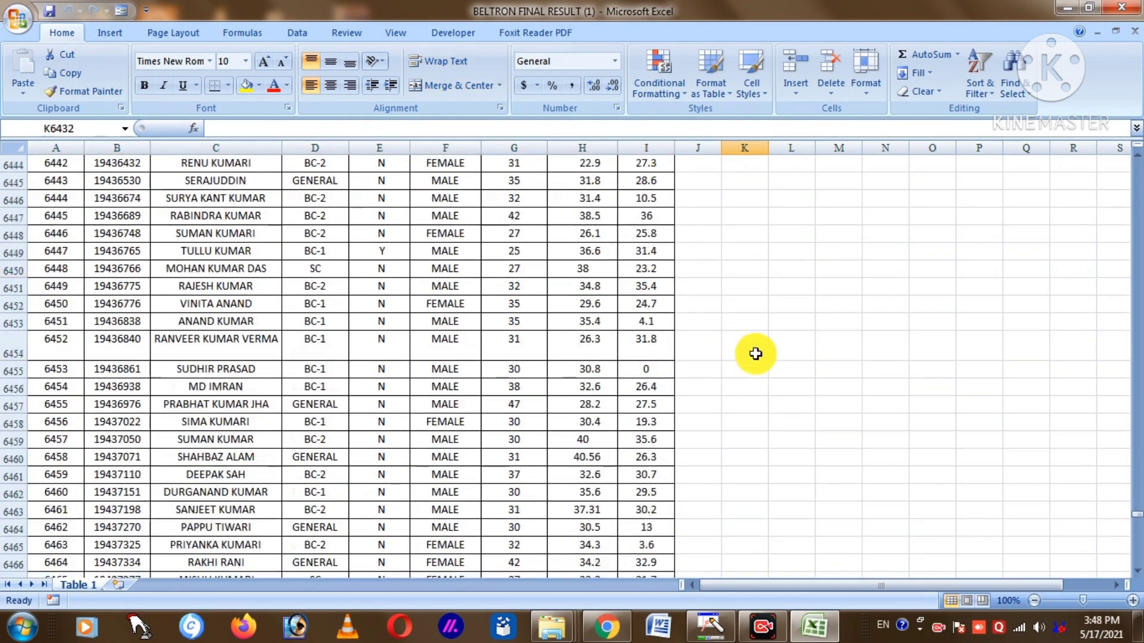
{"action": "scroll", "coordinate": [755, 354], "scroll_direction": "down", "scroll_amount": 8}
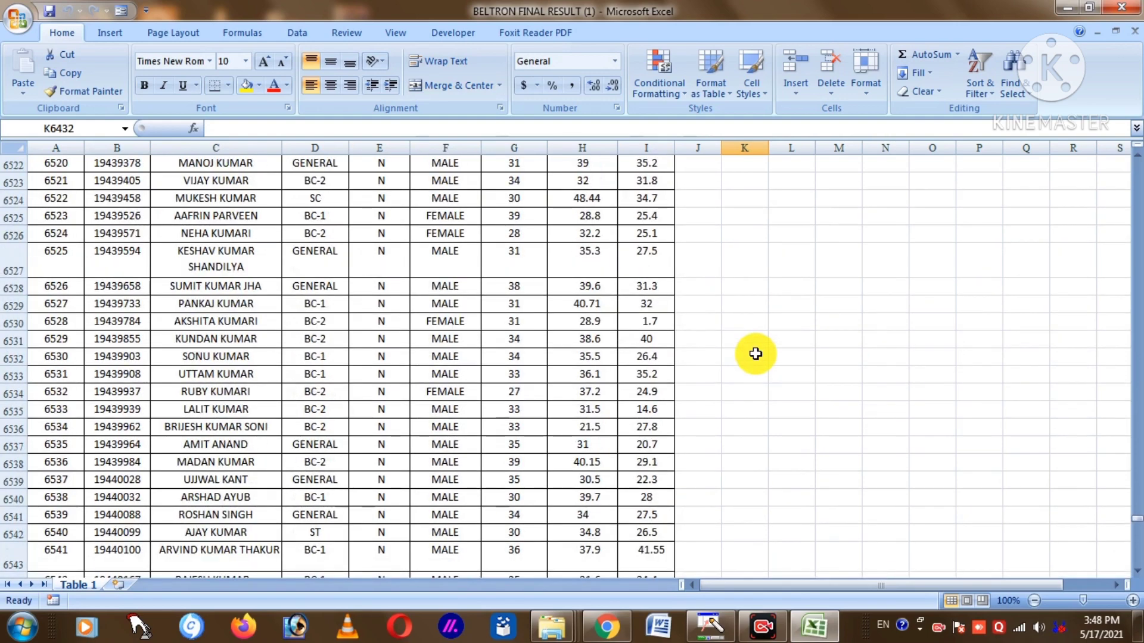
{"action": "scroll", "coordinate": [755, 354], "scroll_direction": "down", "scroll_amount": 20}
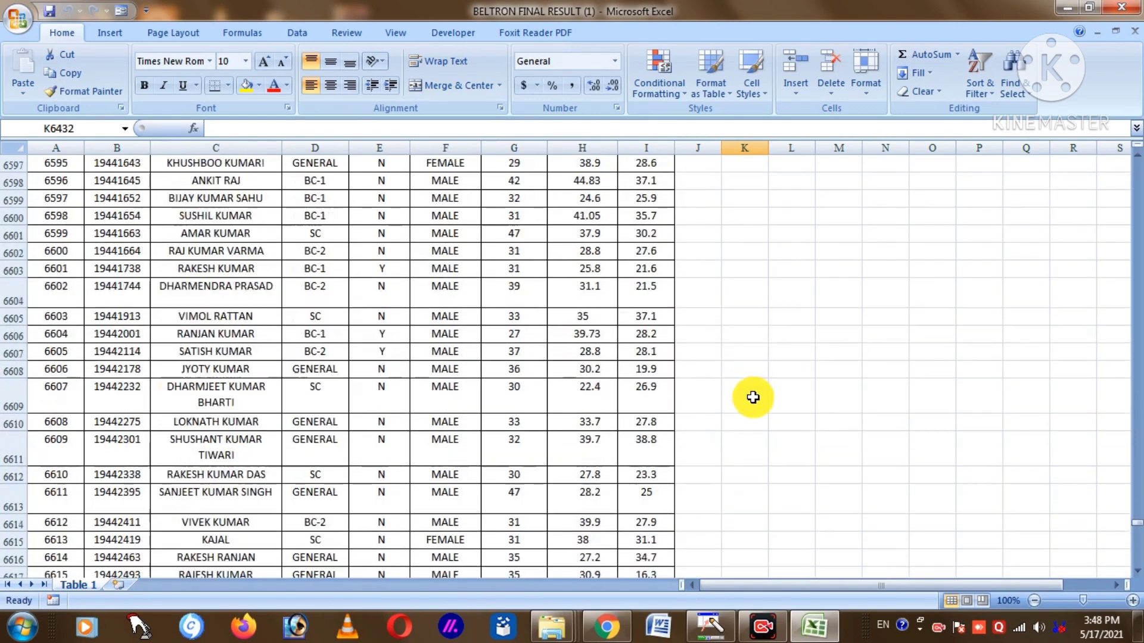
{"action": "scroll", "coordinate": [752, 397], "scroll_direction": "down", "scroll_amount": 19}
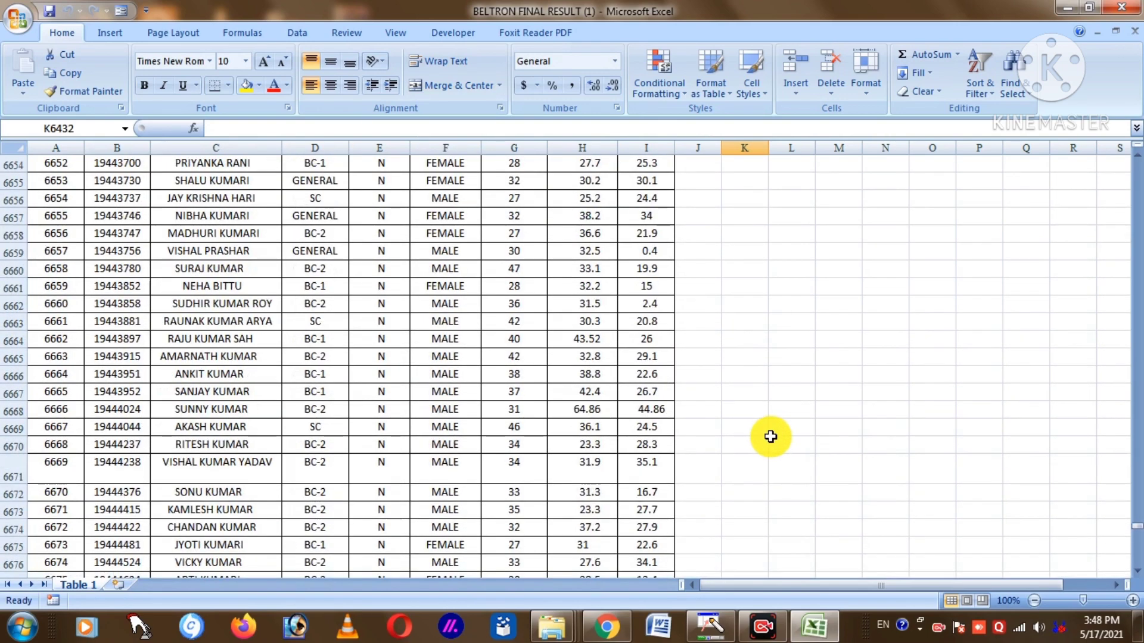